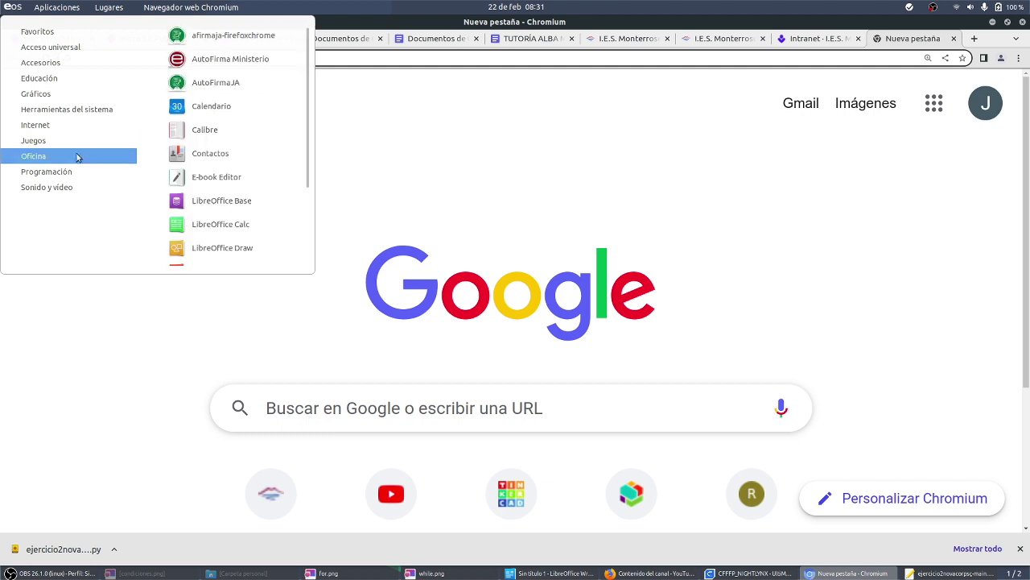
Open a new blank spreadsheet in LibreOffice Calc
scroll(252, 164, down, 3)
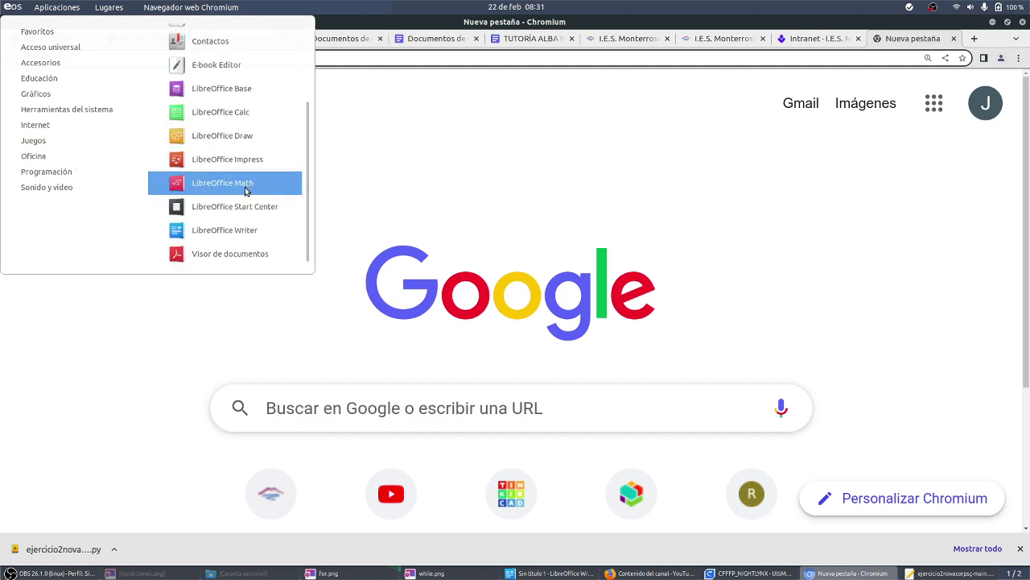
click(256, 120)
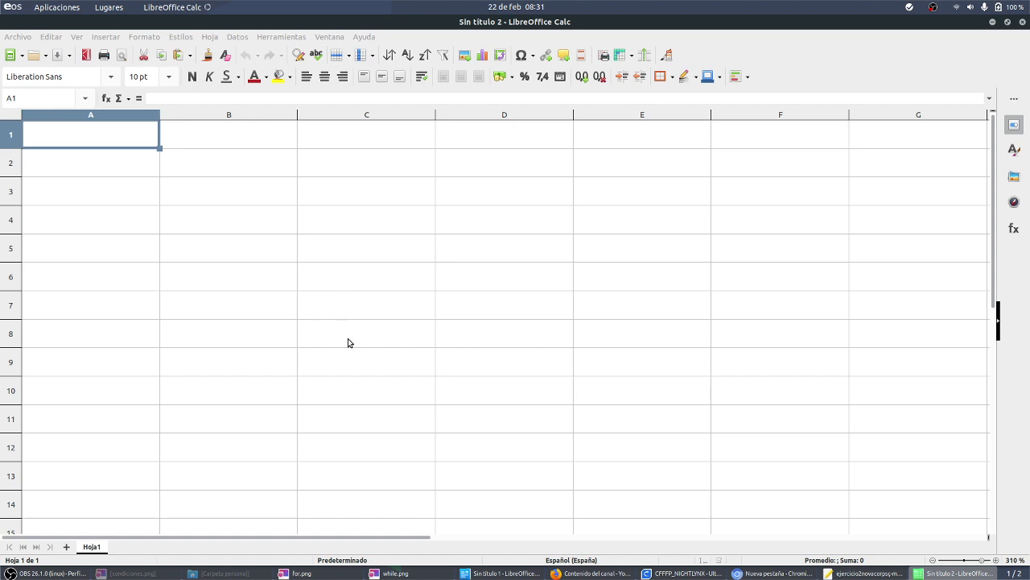
double_click(382, 278)
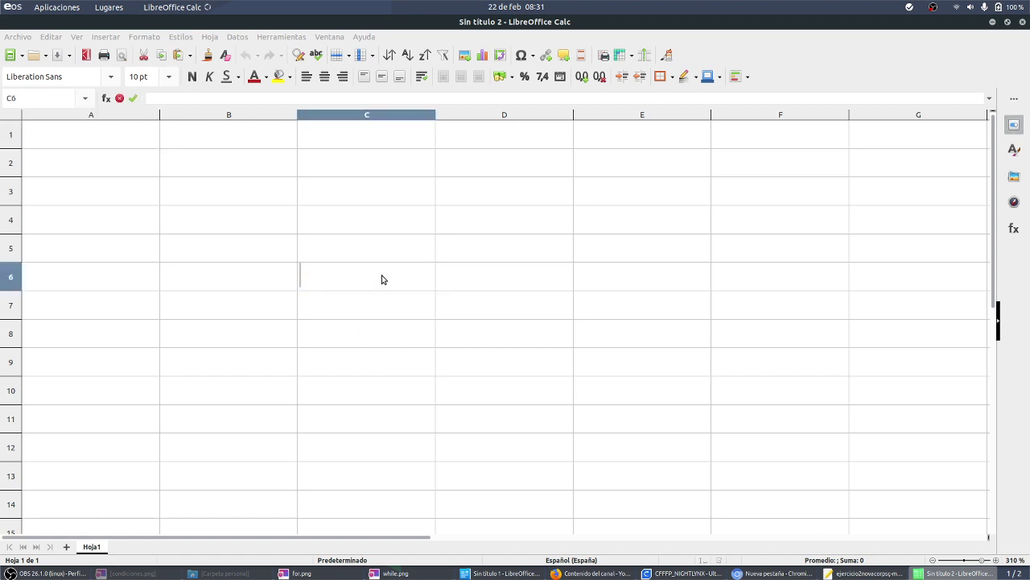
Enter the column headers C1, C2 and H in cells A1, B1 and C1
click(146, 128)
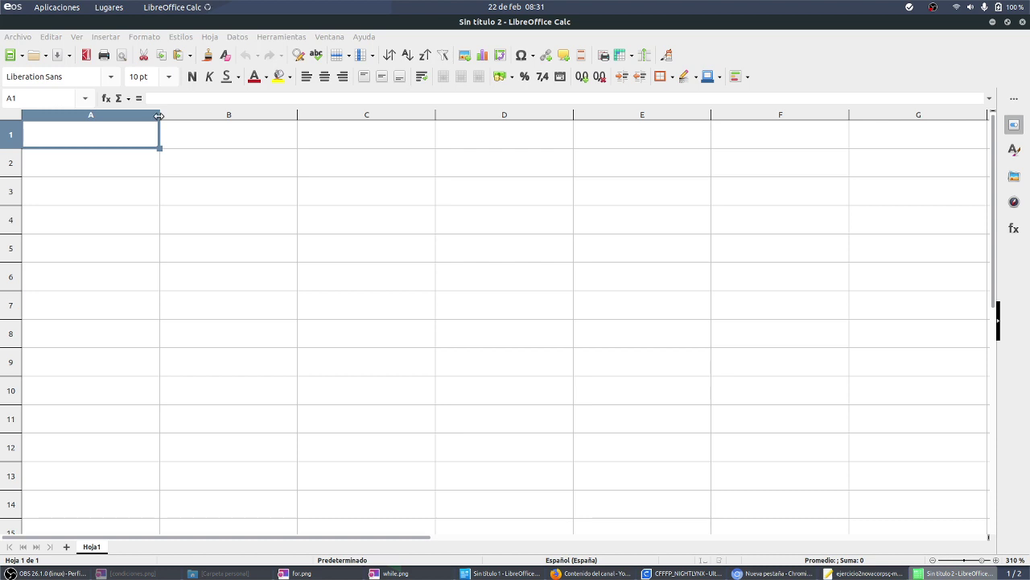
text(c)
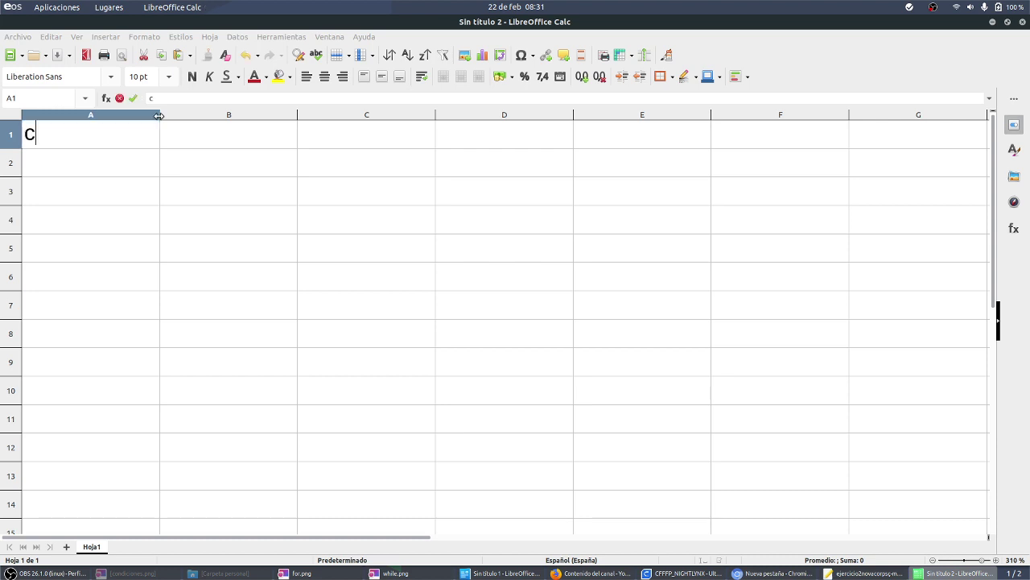
text(1)
key(BackSpace)
key(BackSpace)
text(C1)
click(186, 122)
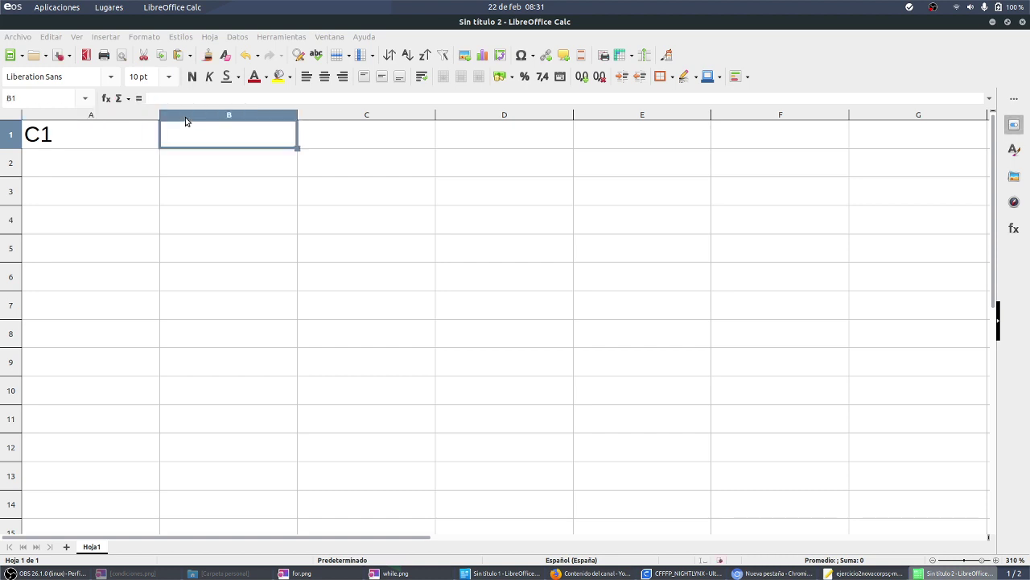
text(C2)
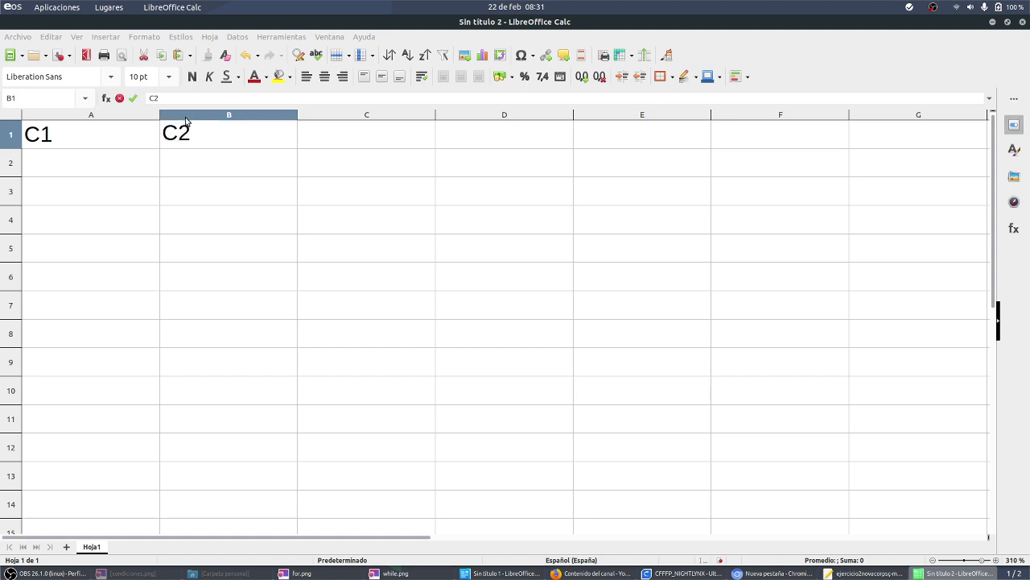
key(Tab)
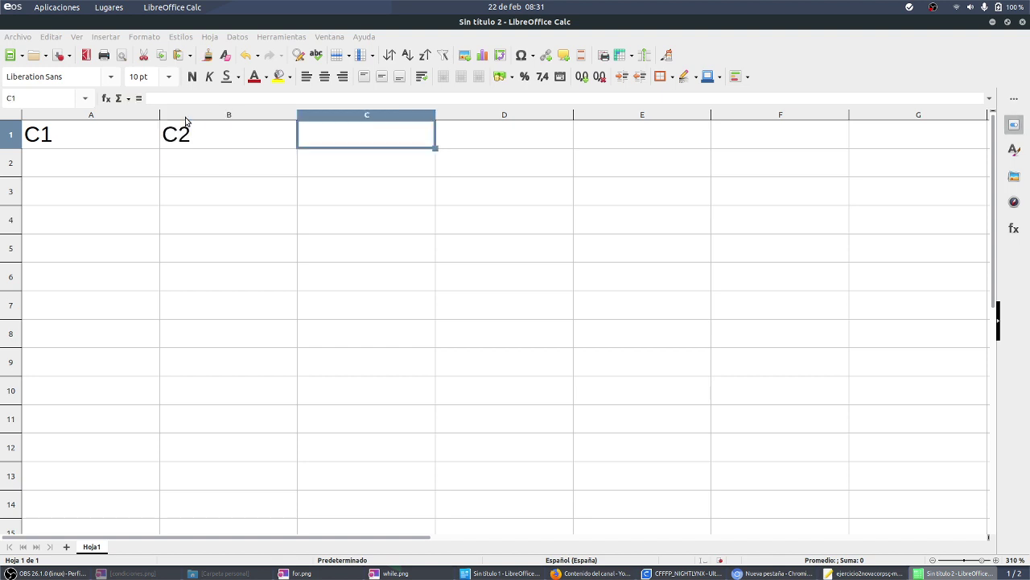
text(H)
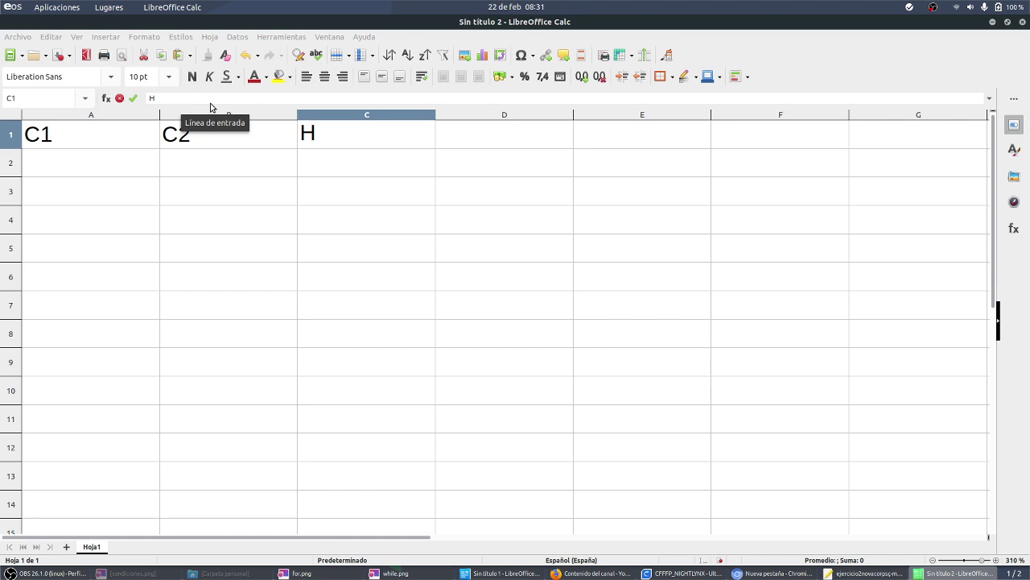
key(Return)
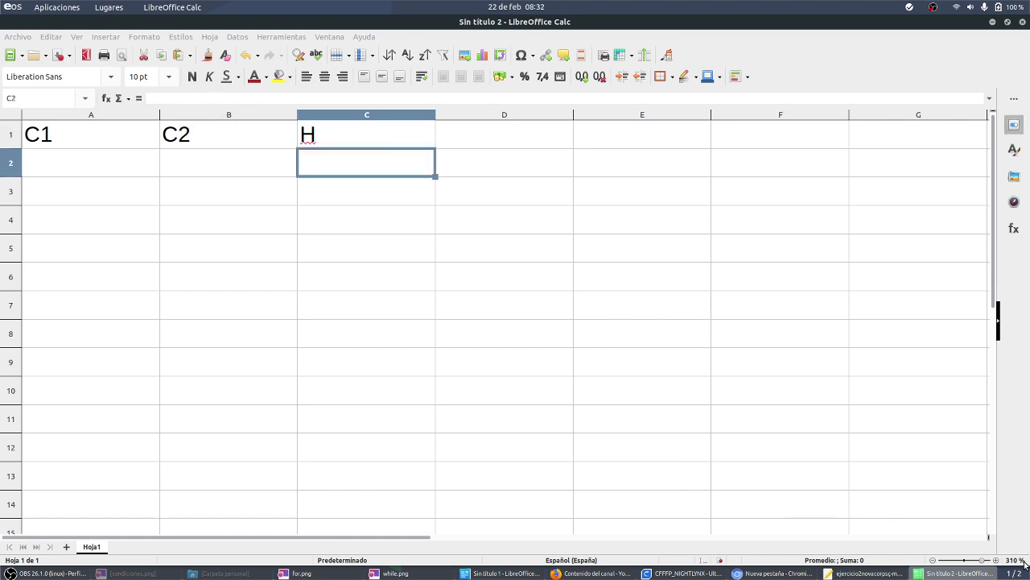
Enter 3 in cell A2 under C1 and 4 in cell B2 under C2
click(996, 560)
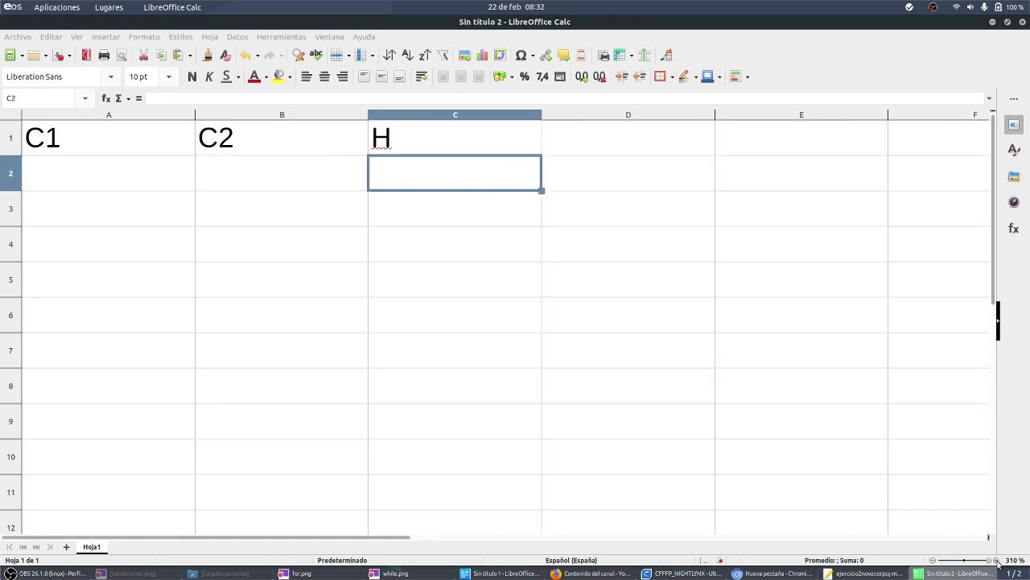
click(997, 560)
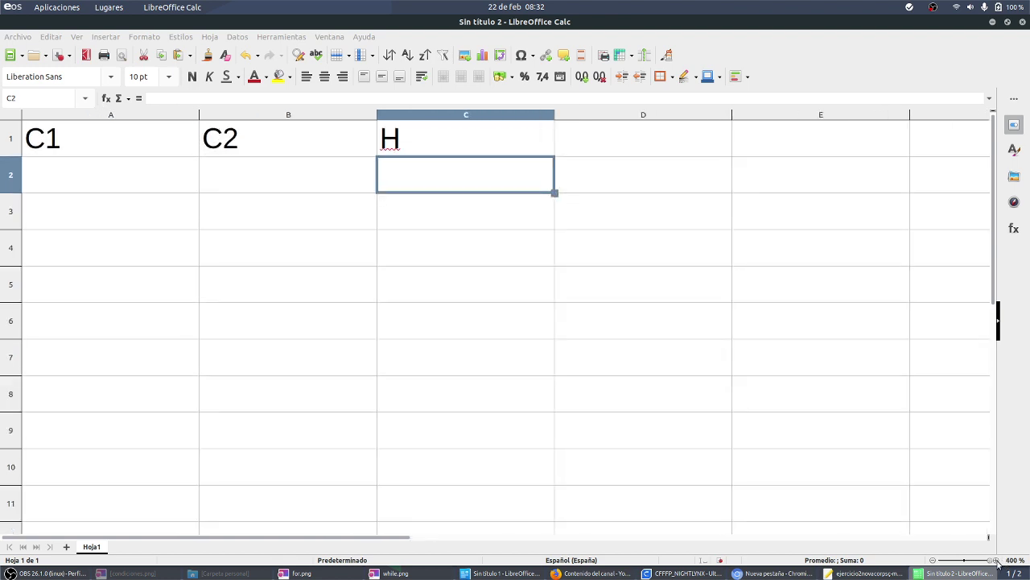
click(98, 190)
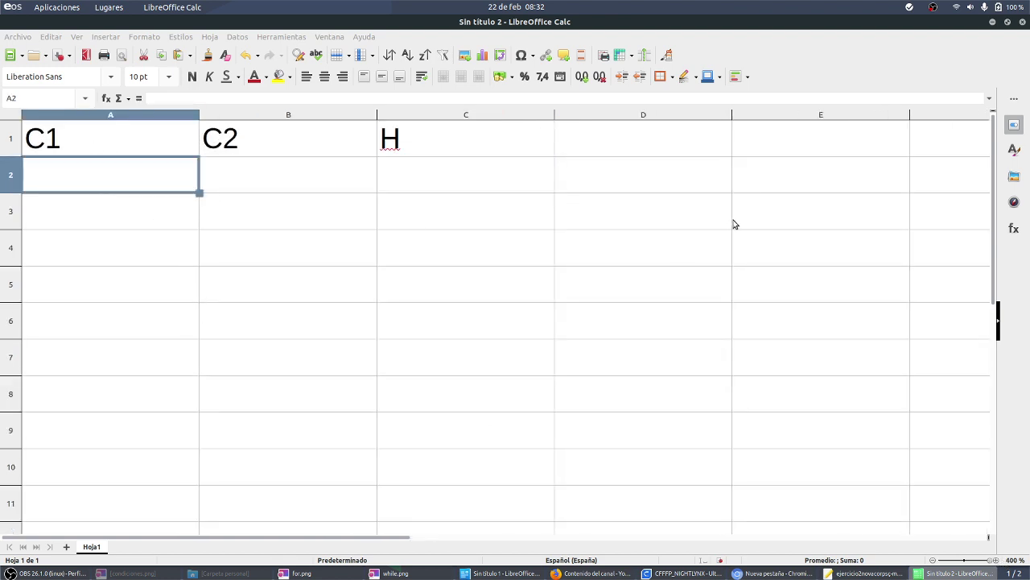
text(3)
key(Tab)
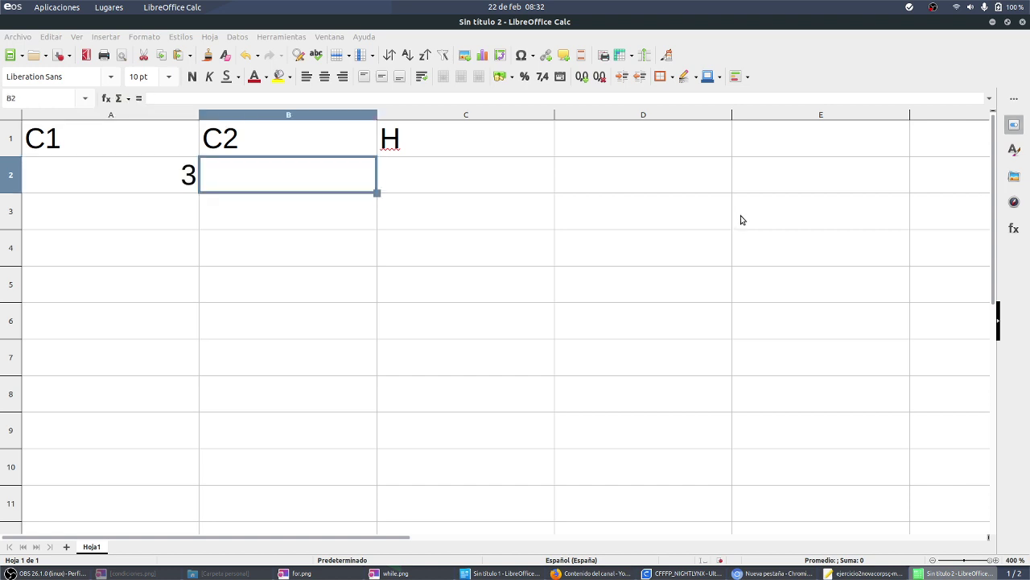
text(4)
key(Tab)
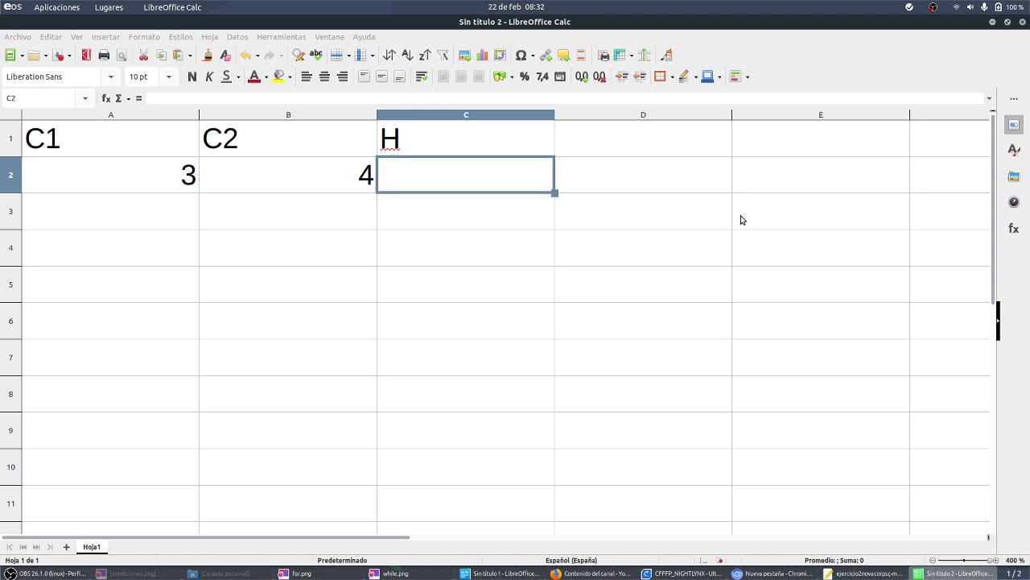
Enter the hypotenuse formula =RAIZ(A2^2+B2^2) in cell C2
text(=)
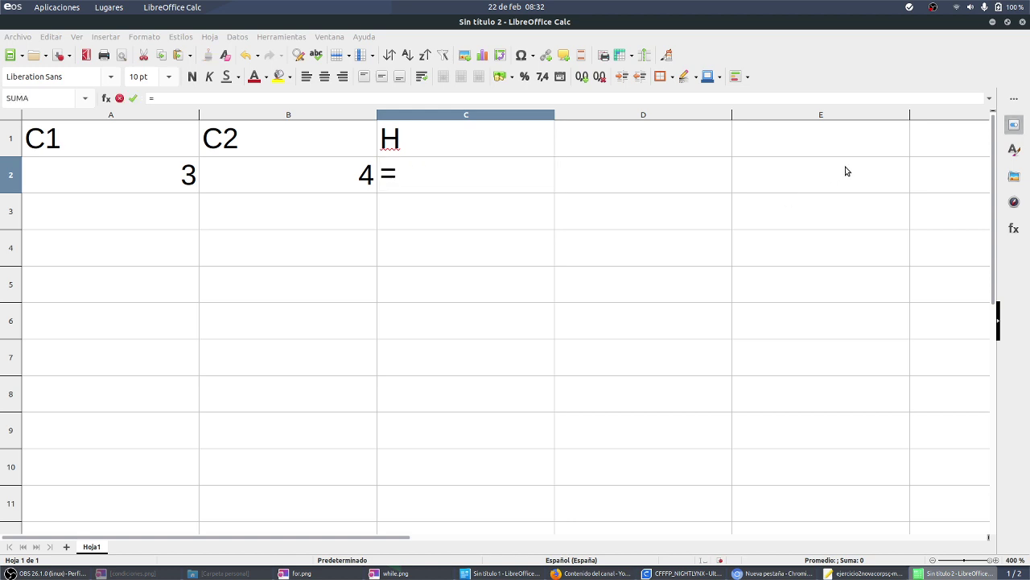
text(RA)
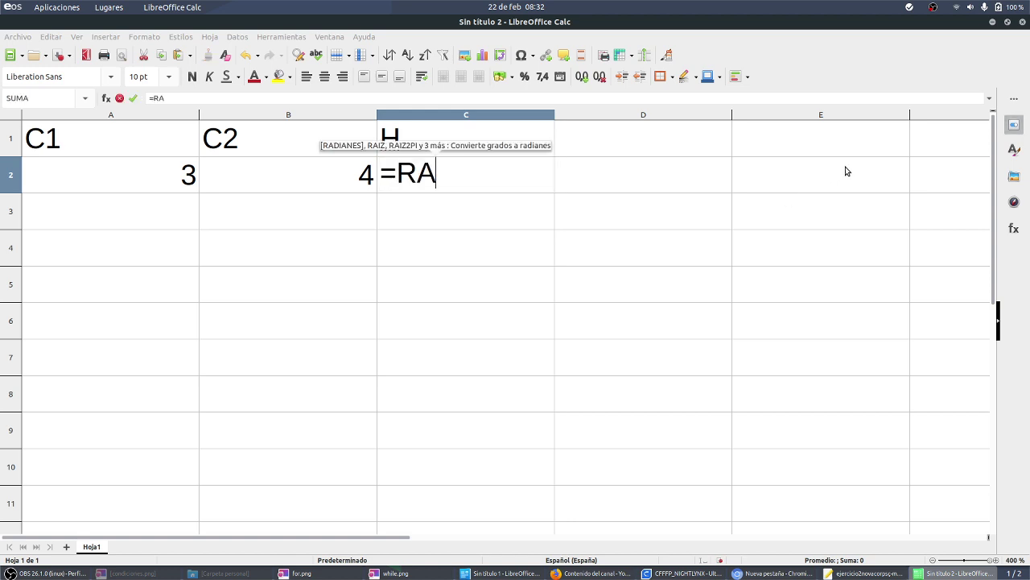
text(IZ)
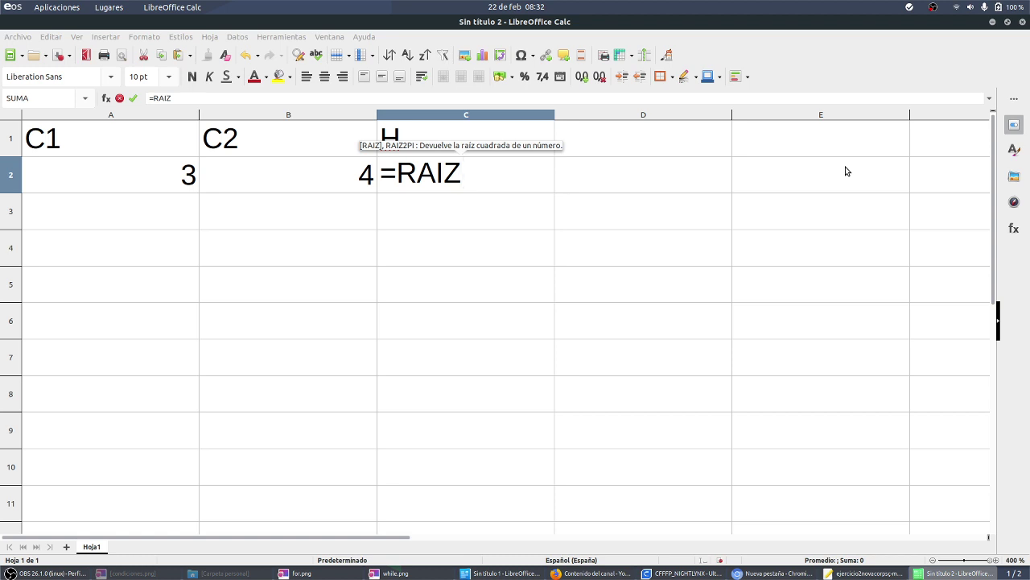
text(()
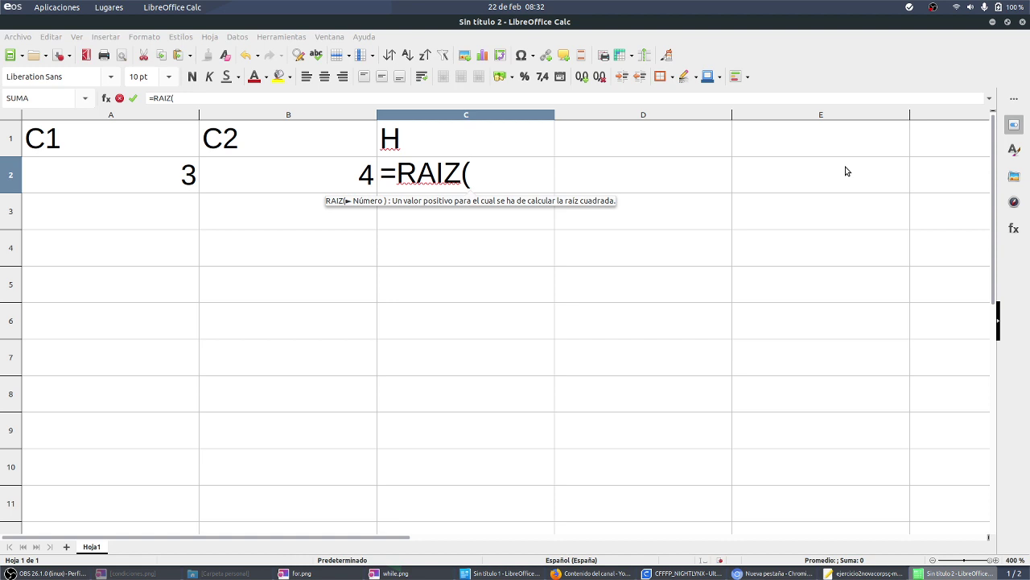
text(A2)
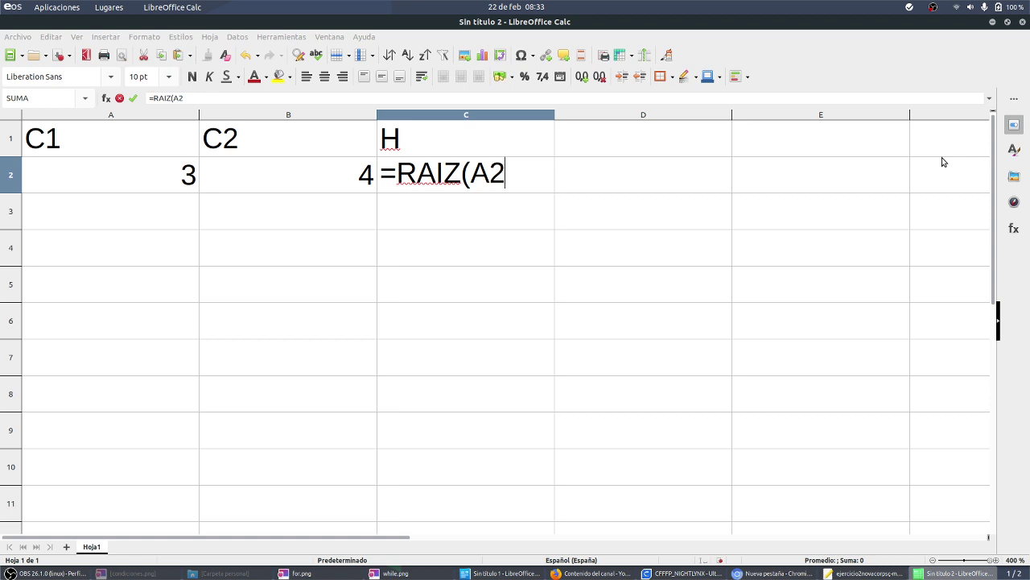
text(^)
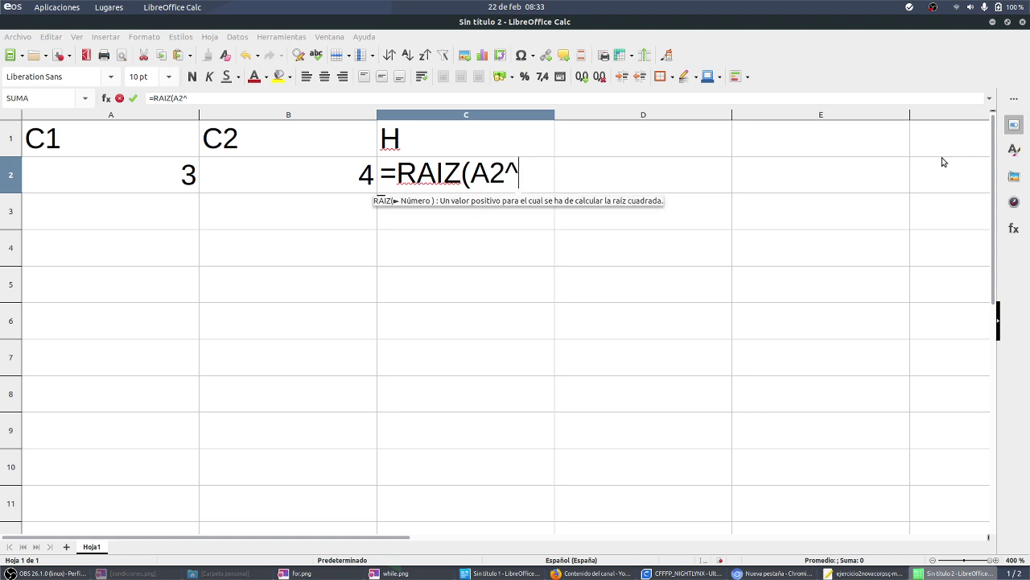
text(2)
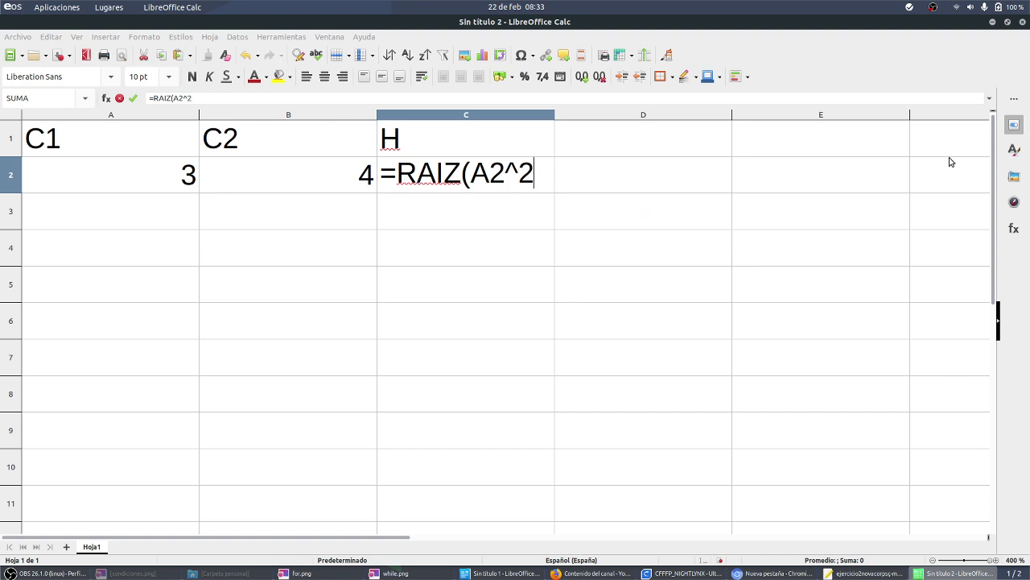
text(+)
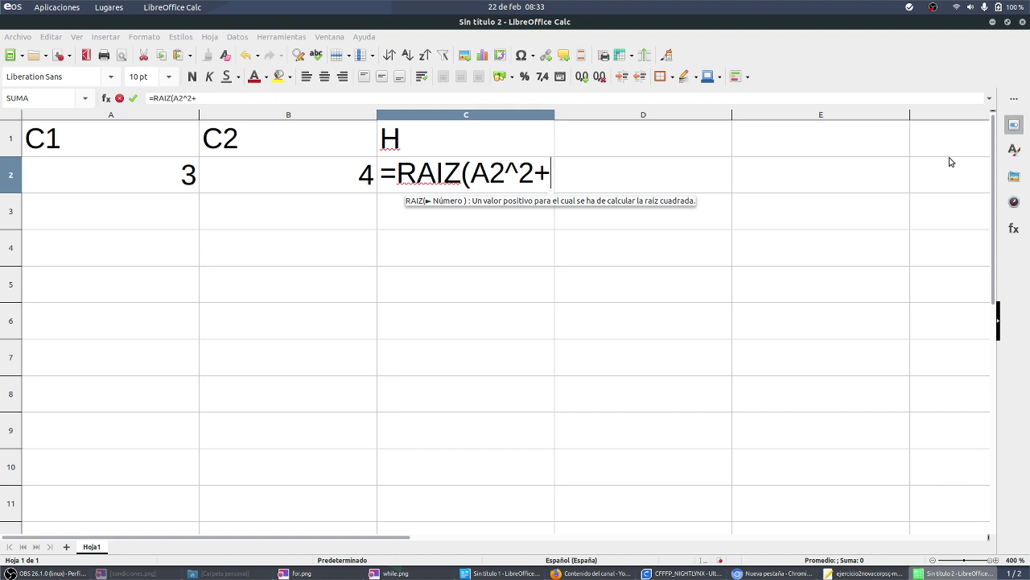
text(B2)
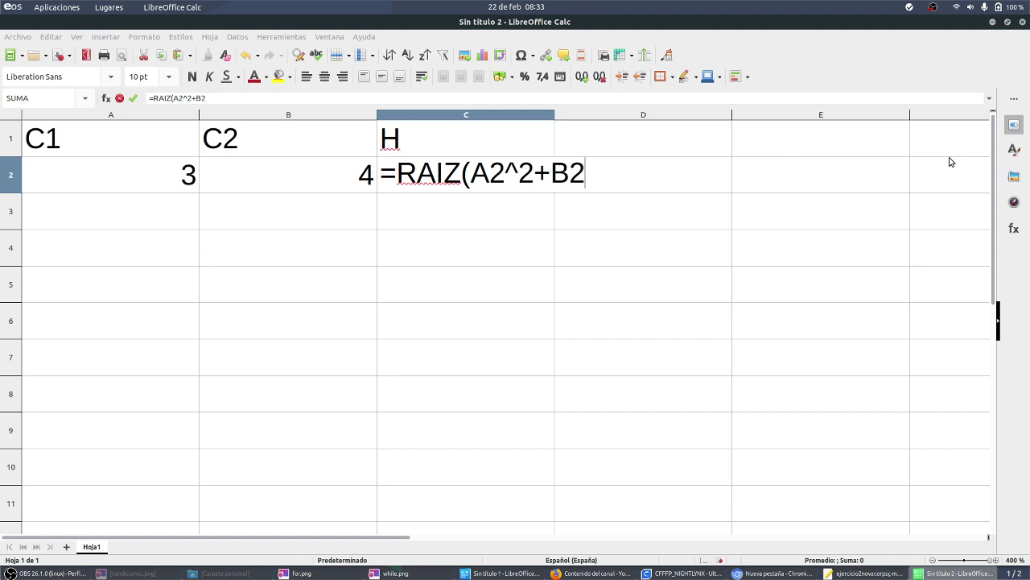
text(^2))
key(Return)
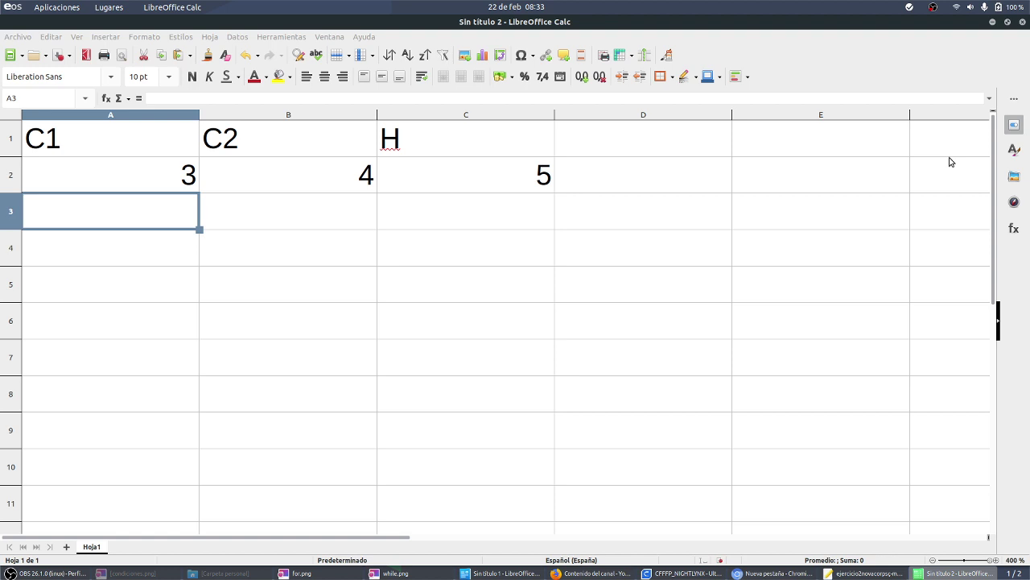
click(949, 161)
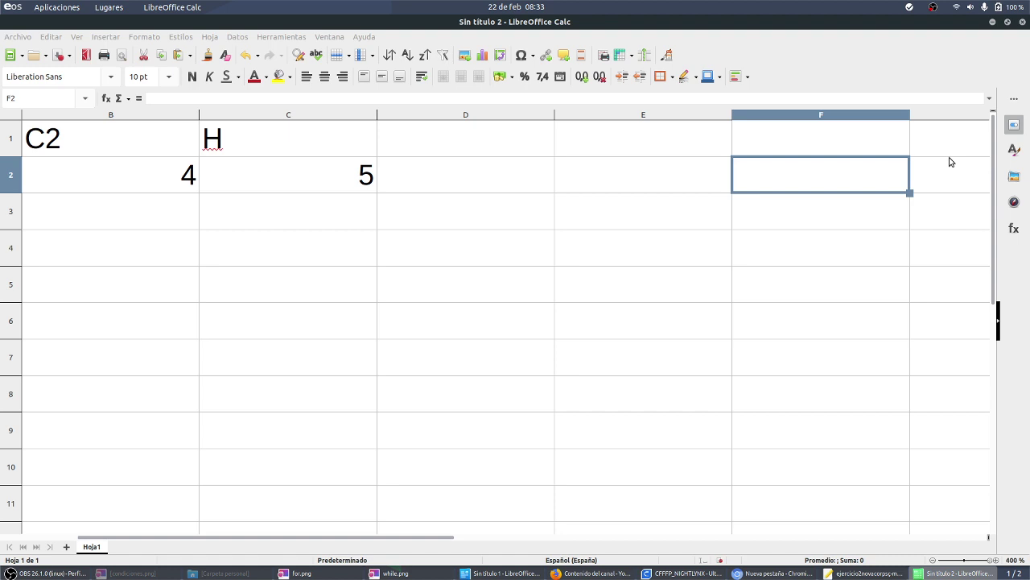
key(Left)
key(Left)
key(Left)
key(Left)
key(Left)
key(Down)
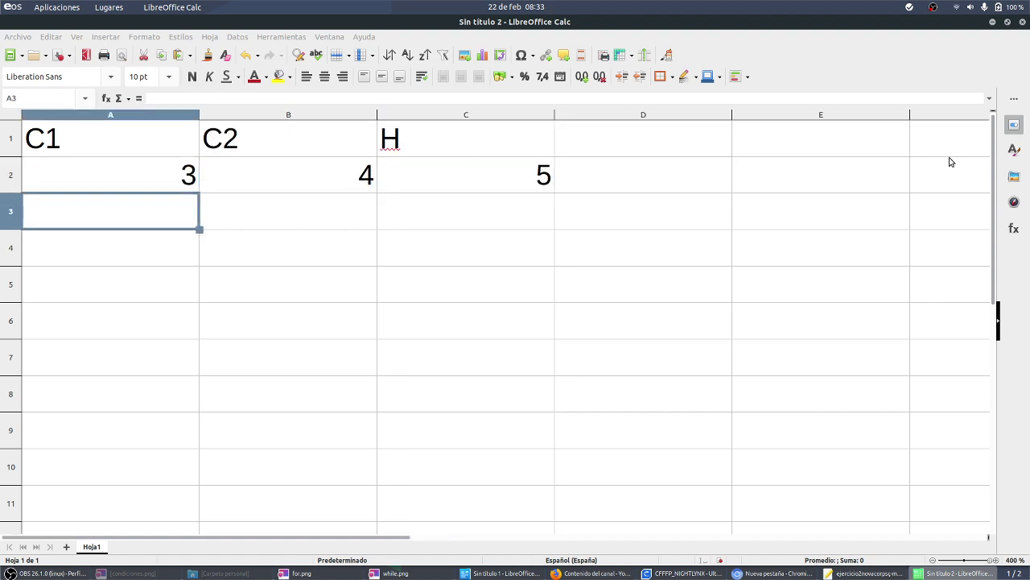
Enter 8 in A3 and 12 in B3, and fill the hypotenuse formula from C2 down to C3
text(8)
key(Tab)
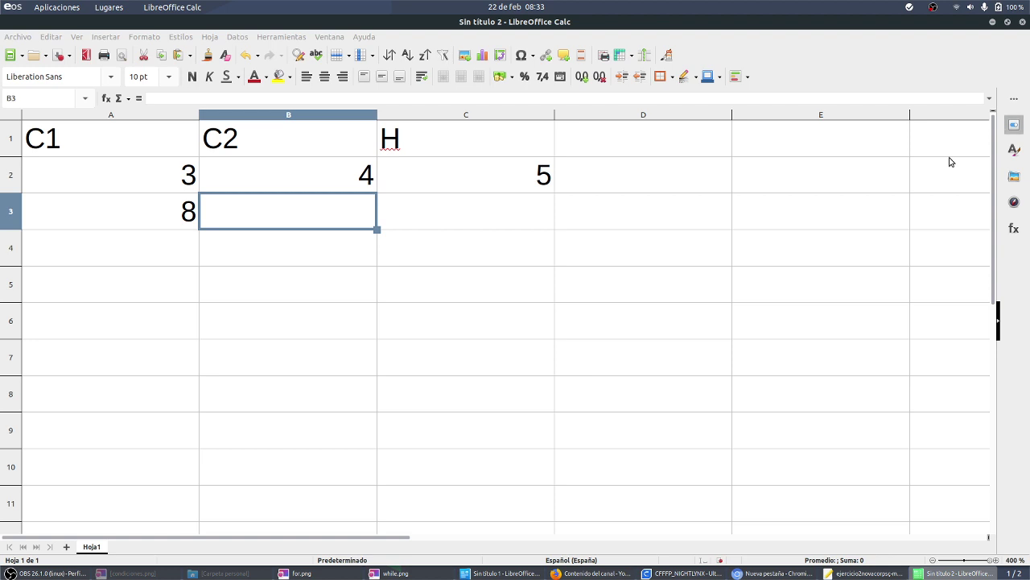
text(12)
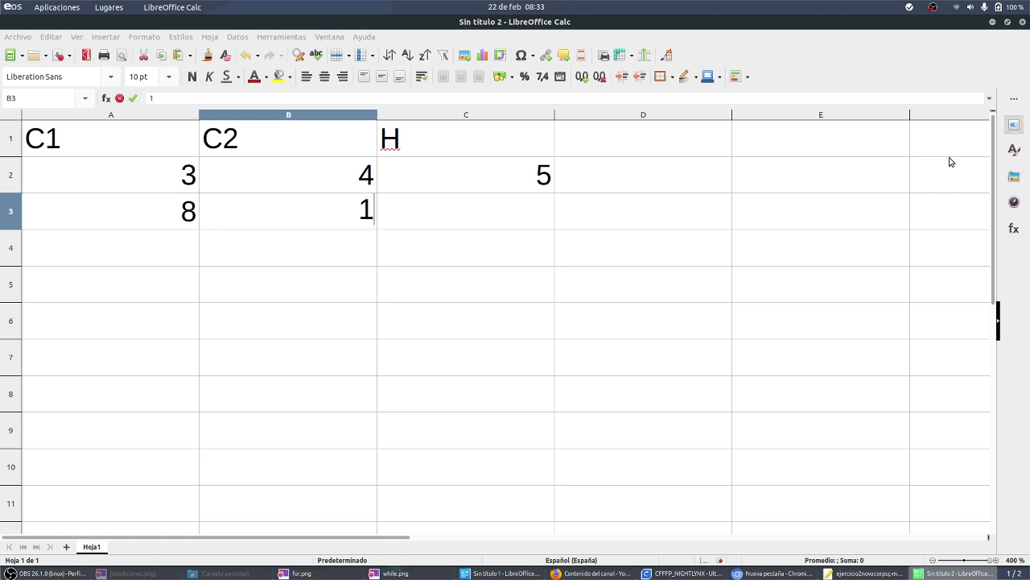
key(Tab)
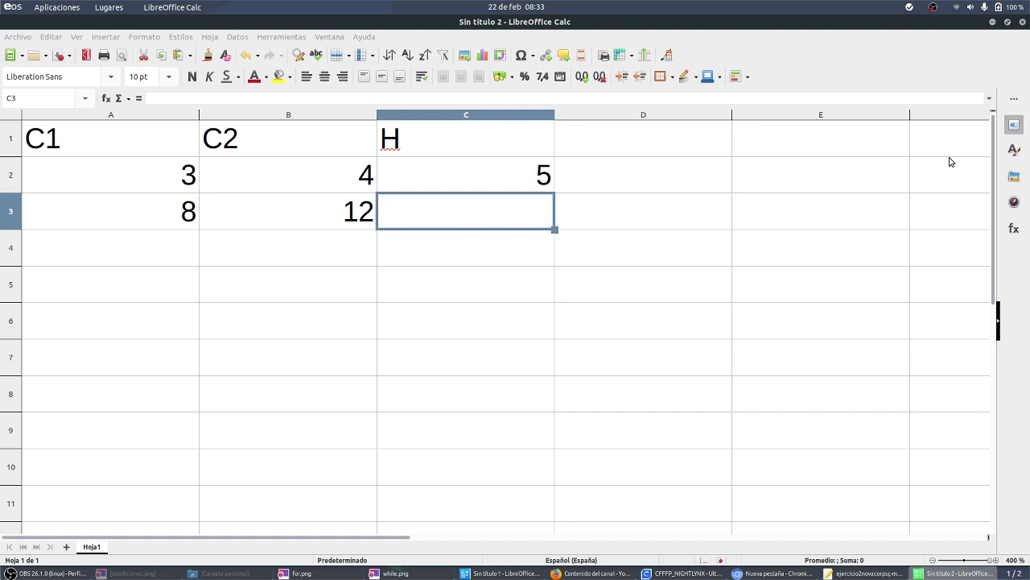
click(441, 190)
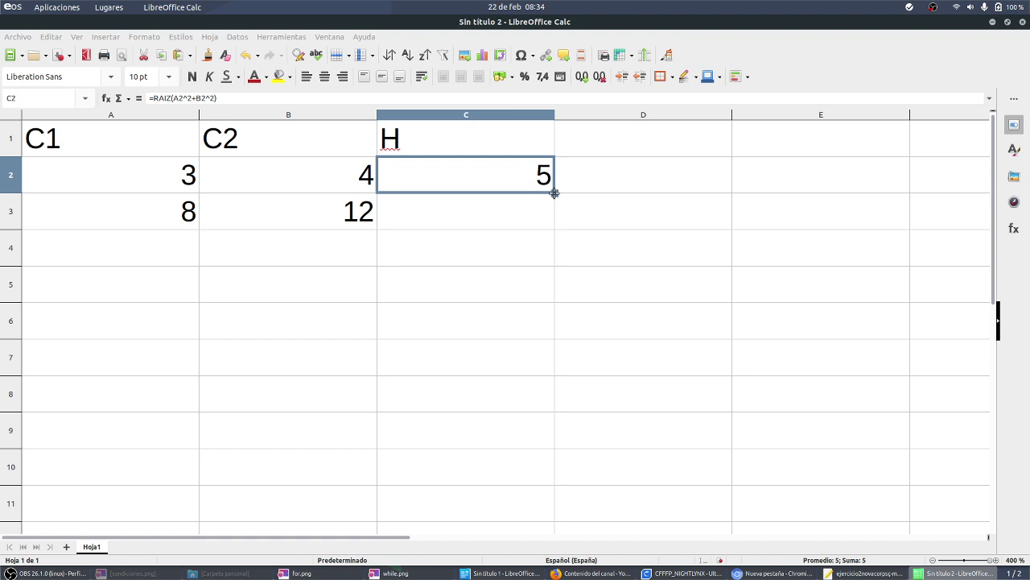
drag(553, 193, 553, 230)
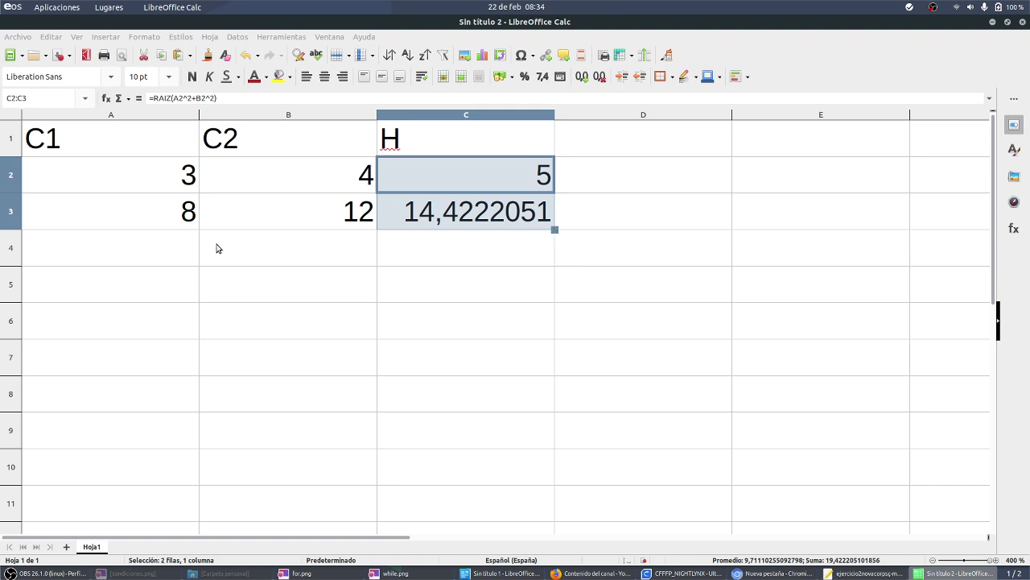
Enter 3 and 5 as the legs in A4 and B4, and 2 and 6 in A5 and B5
click(170, 250)
text(3)
click(221, 233)
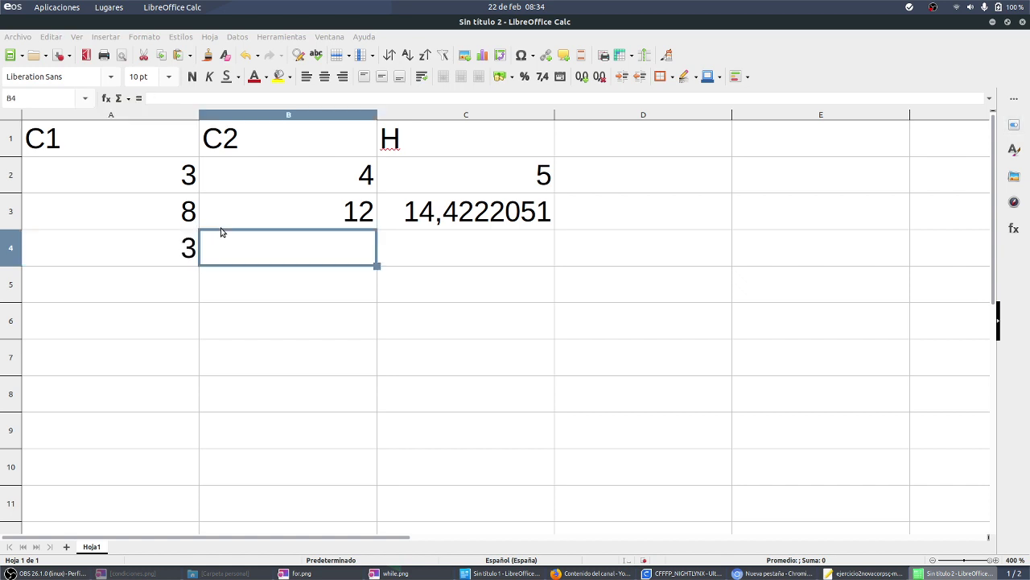
text(5)
key(Return)
key(Left)
text(2)
key(Tab)
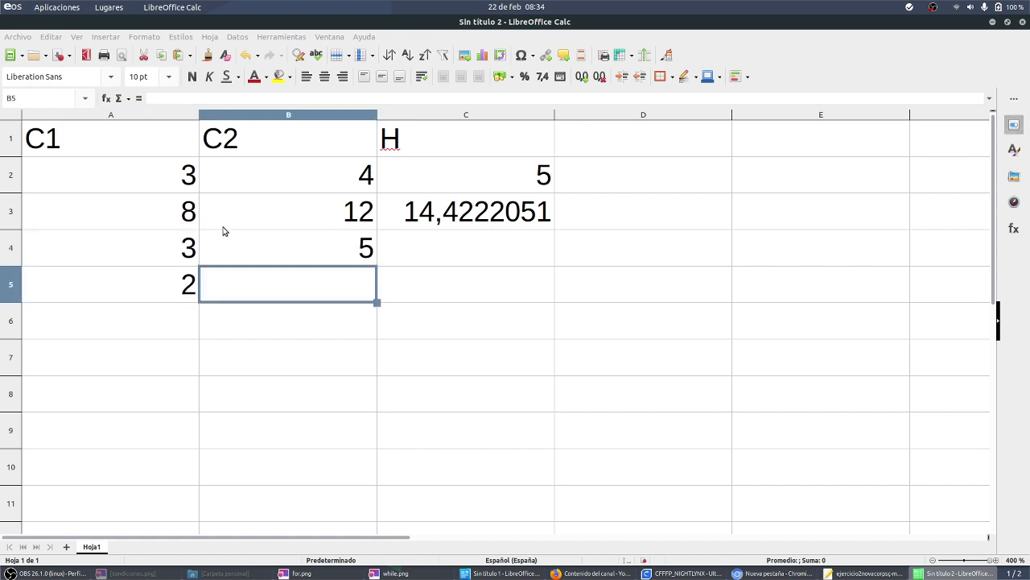
text(6)
key(Return)
Enter 343 and 5223 as the legs in A6 and B6, and 53 and 345 in A7 and B7
text(343)
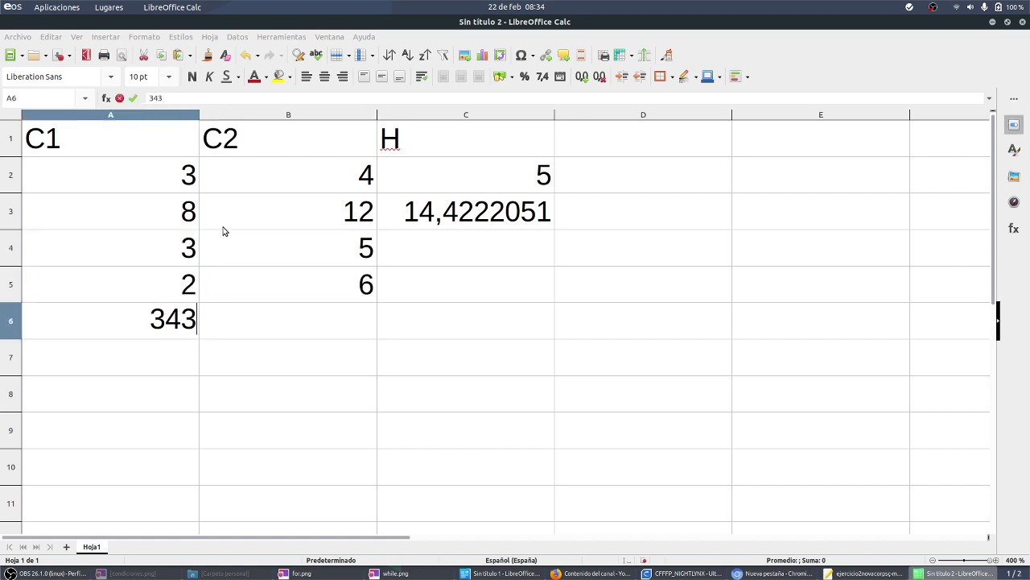
key(Right)
text(5223)
key(Return)
key(Left)
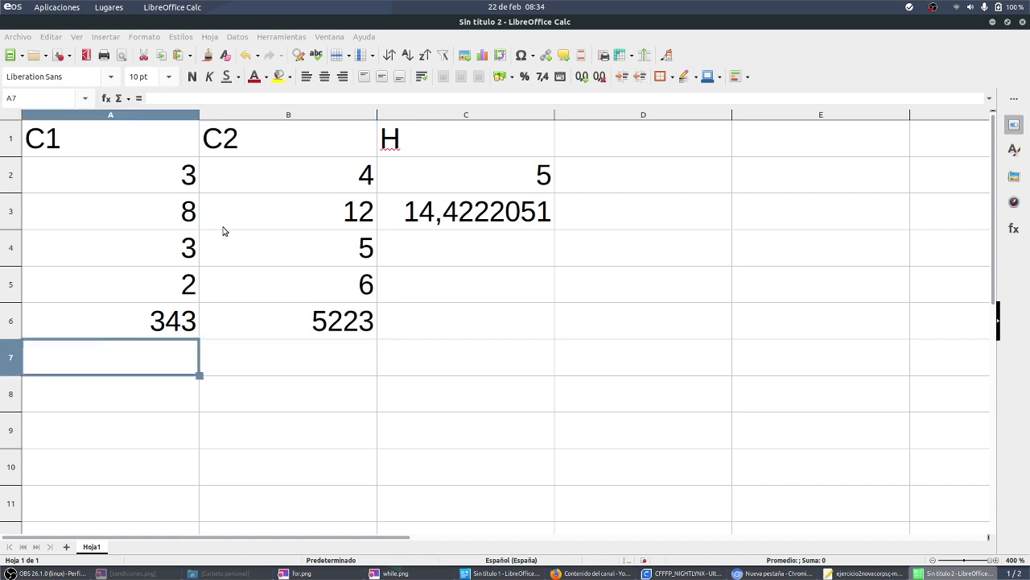
text(53)
text(345)
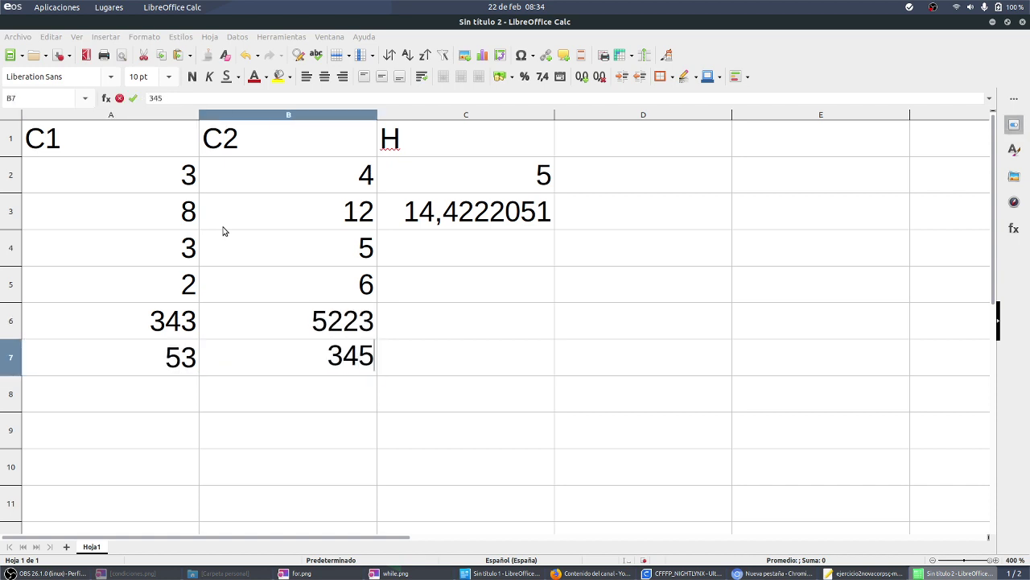
Fill the hypotenuse formula from C3 down through C7
key(Up)
key(Up)
key(Up)
key(Up)
key(Right)
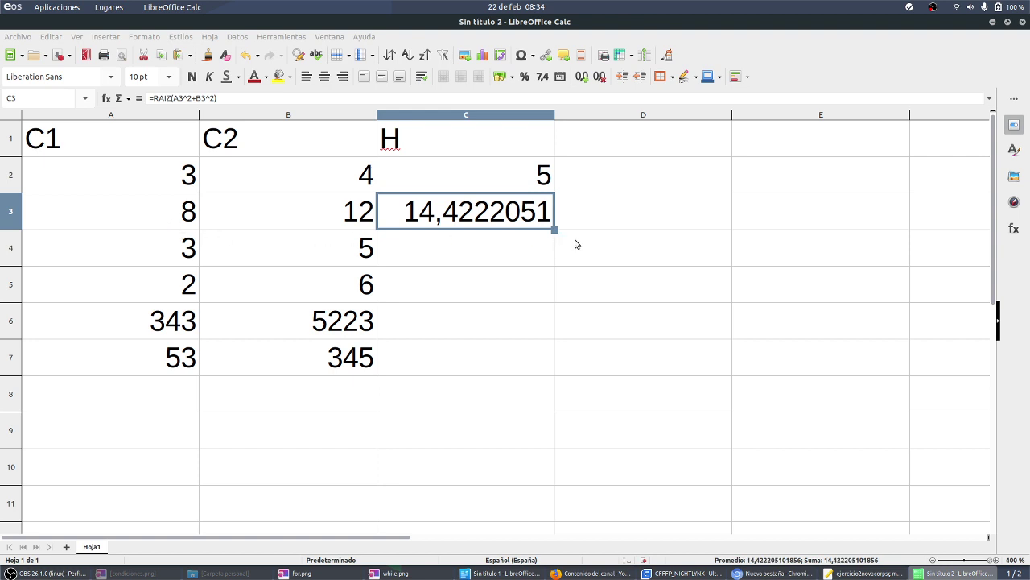
drag(555, 231, 541, 369)
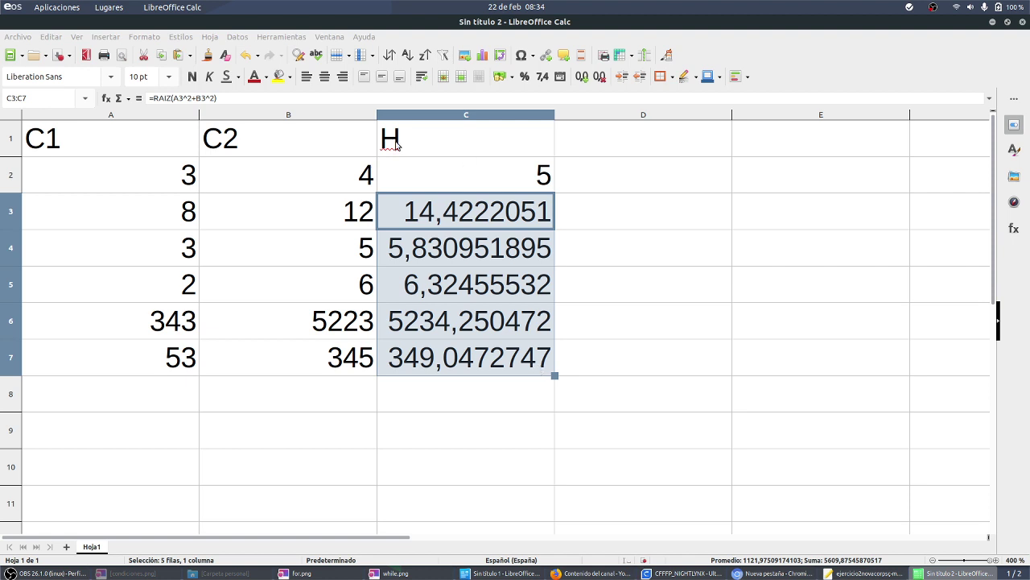
Increase the number of decimal places displayed for the hypotenuse results in C3:C7
click(595, 78)
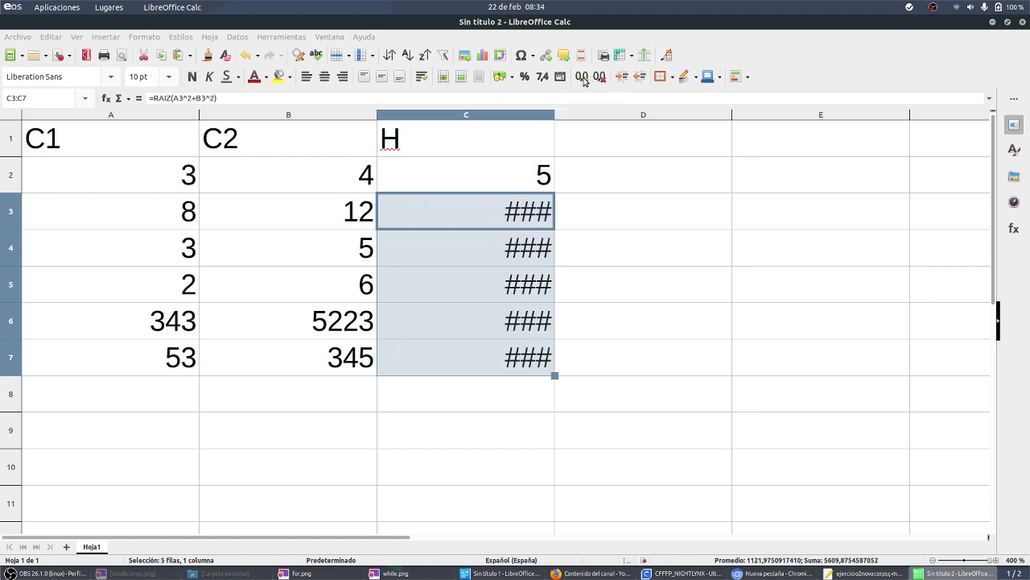
click(581, 78)
click(581, 78)
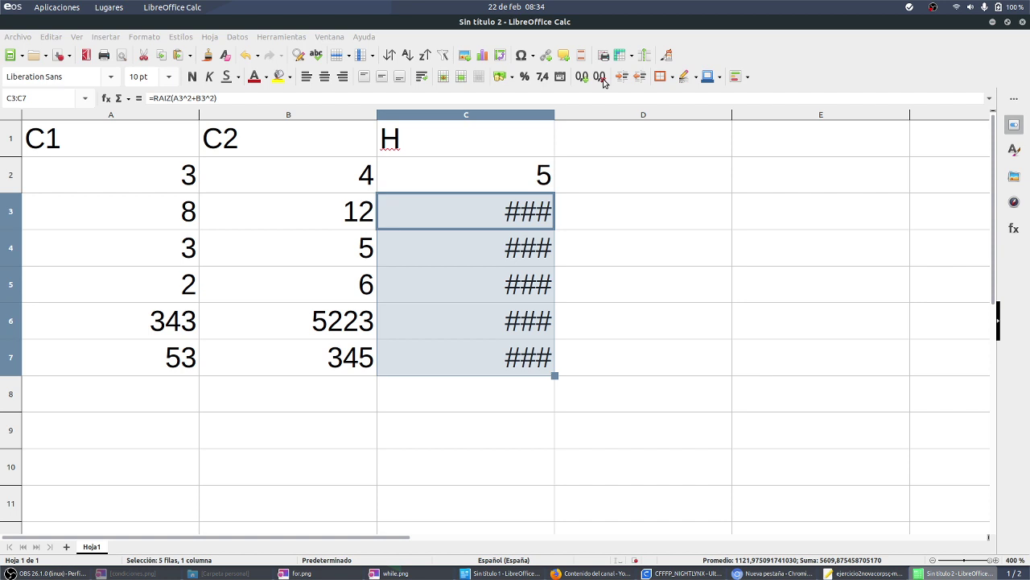
Reduce the hypotenuse results in C3:C7 to two displayed decimal places
click(599, 77)
click(599, 77)
click(600, 77)
click(599, 77)
click(599, 77)
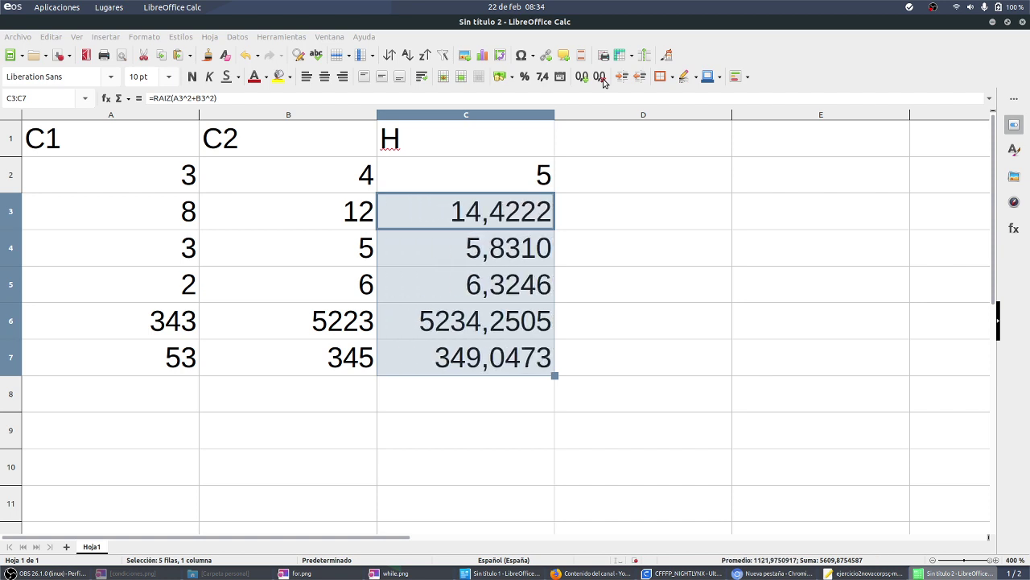
click(600, 77)
click(600, 77)
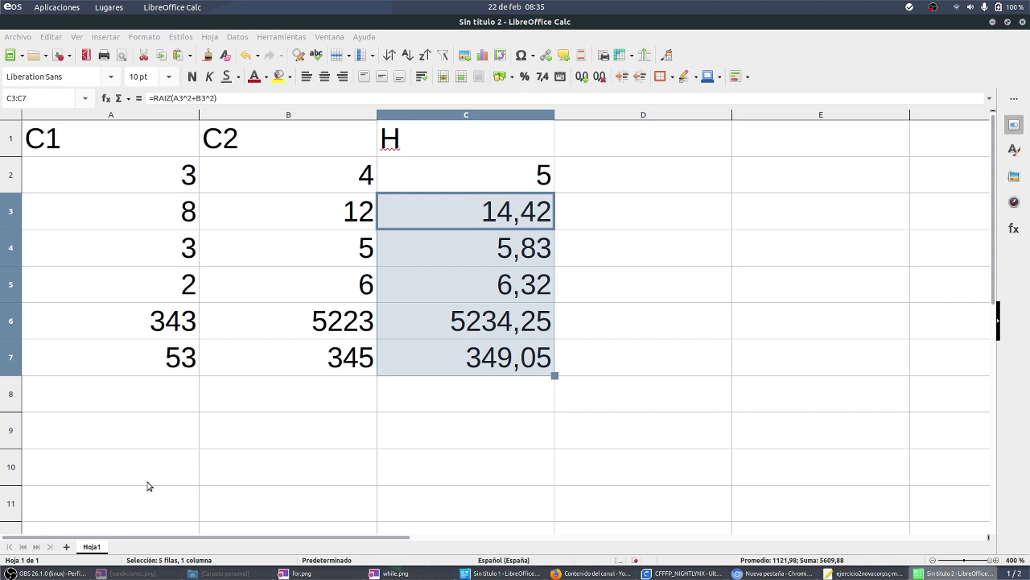
click(22, 572)
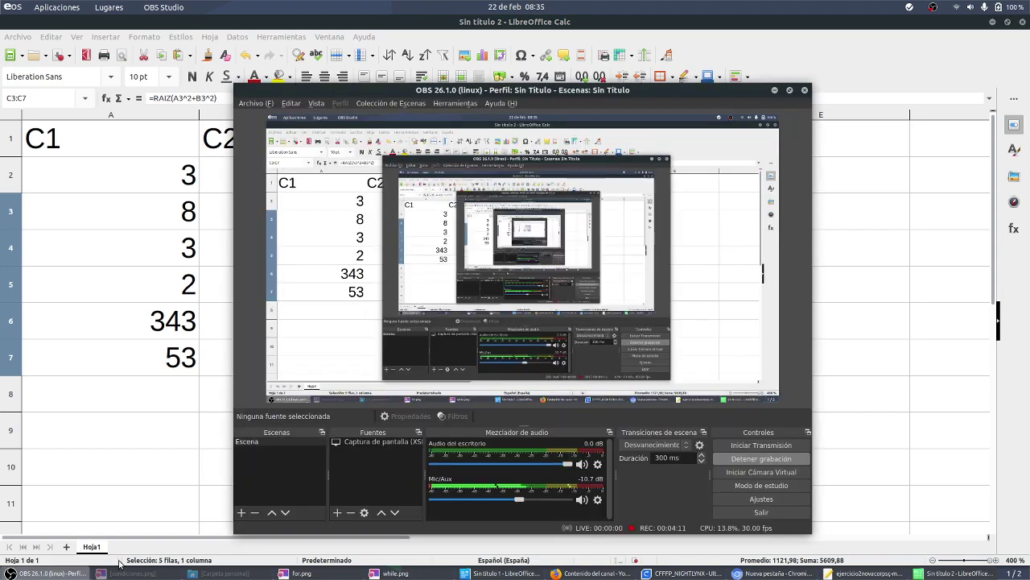